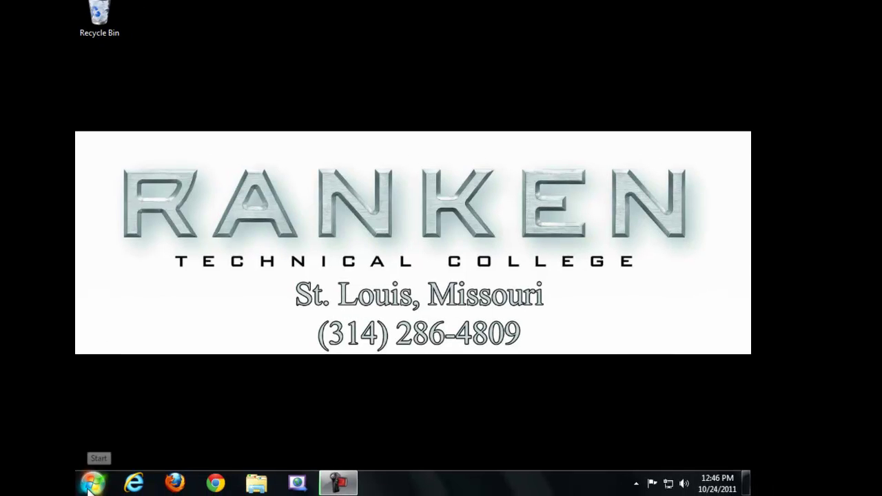
Step: Open the web browser and search Google for "java jdk"
left_click(21, 483)
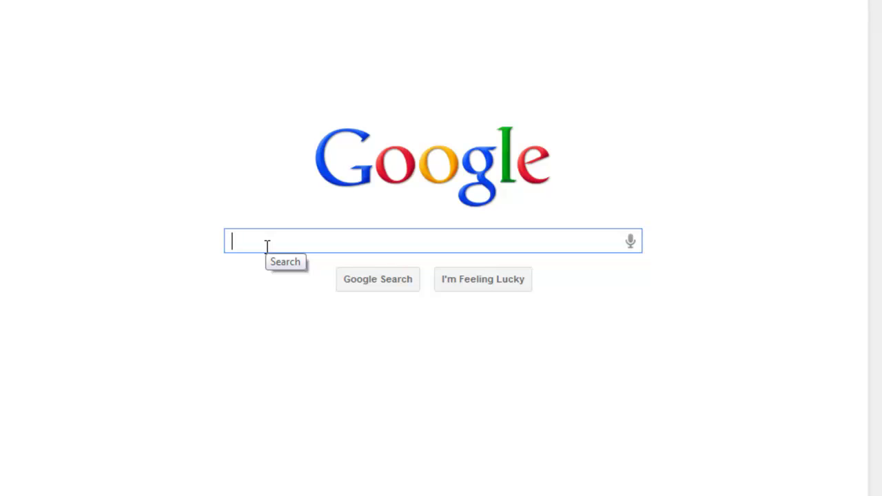
type("a")
key("BackSpace")
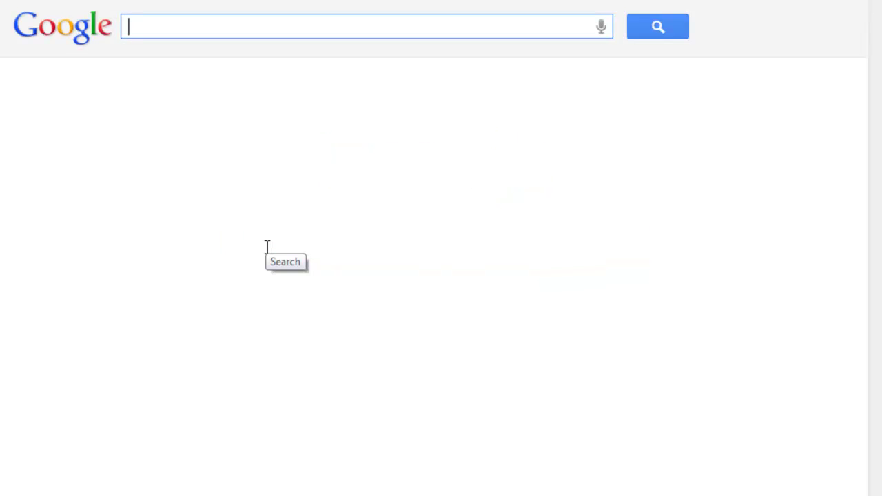
type("java")
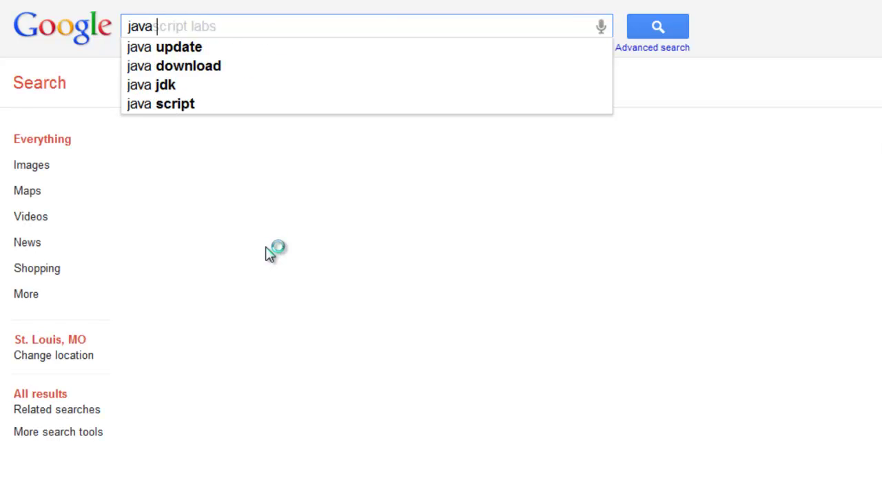
key("Down")
key("Down")
key("Down")
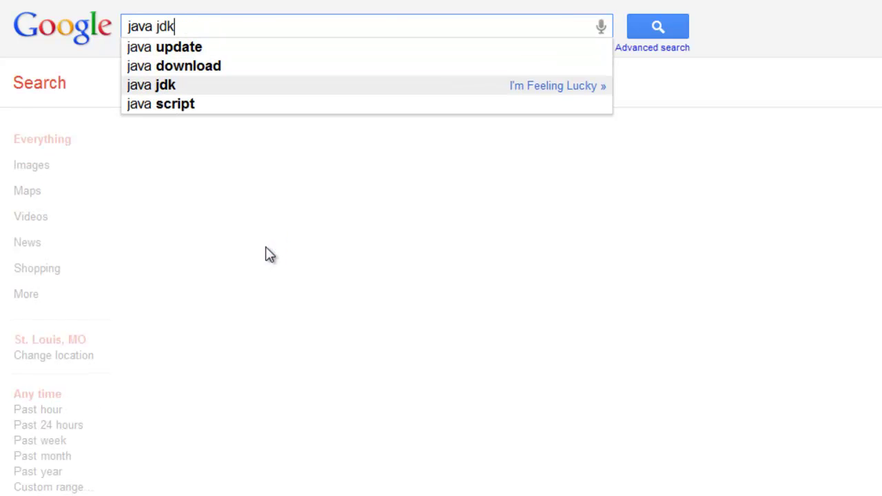
key("Return")
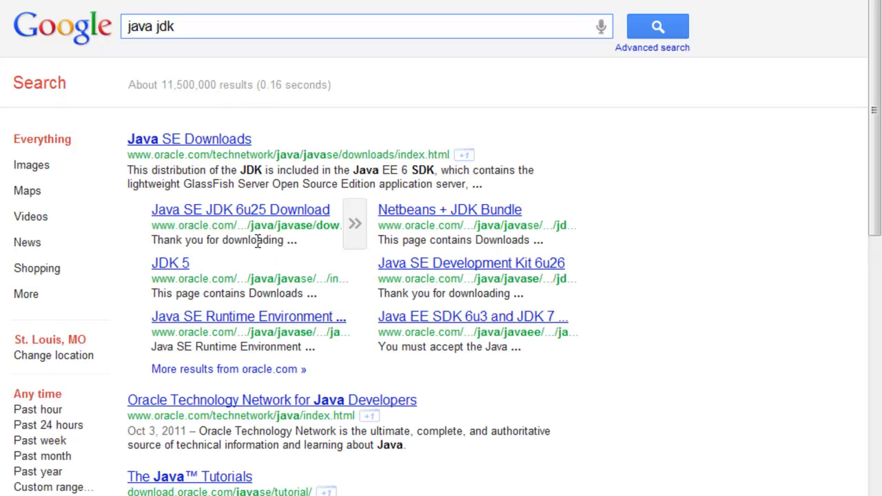
Step: Open the Java SE Downloads result on oracle.com and go to the JDK download page for Java SE 7u1
left_click(217, 141)
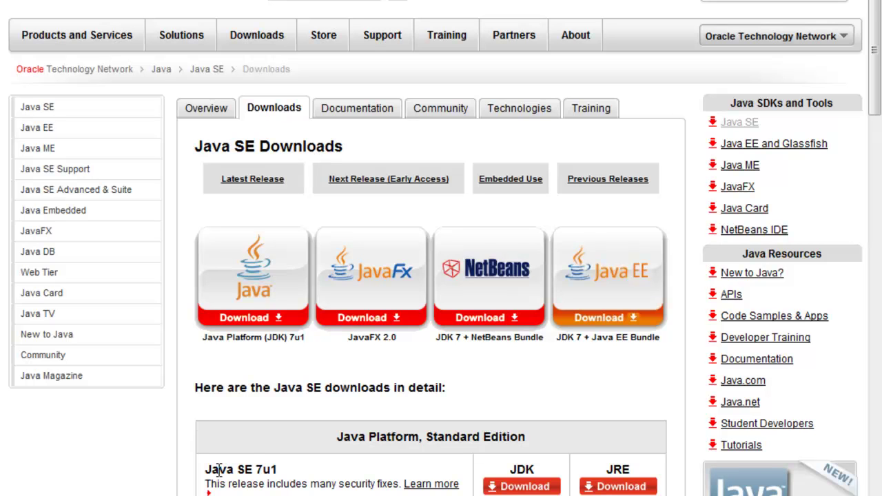
left_click_drag(205, 469, 266, 470)
left_click(253, 469)
double_click(257, 470)
left_click(258, 469)
double_click(266, 470)
left_click(304, 474)
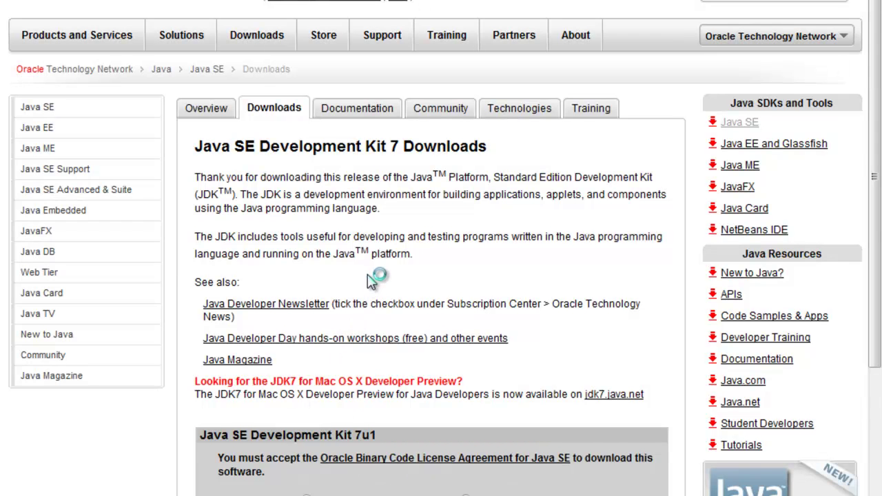
Step: Try to download the Windows x86 installer jdk-7u1-windows-i586.exe without accepting the license agreement
scroll(372, 279, "down", 5)
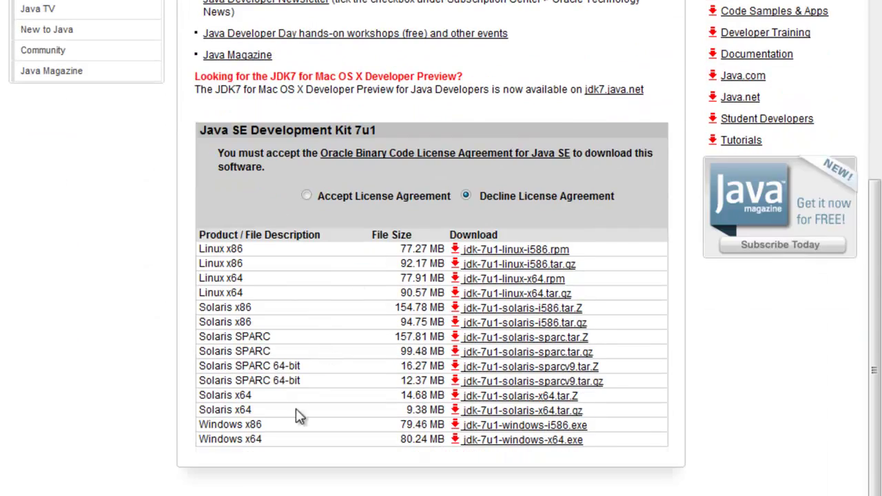
left_click_drag(208, 426, 388, 423)
left_click(389, 424)
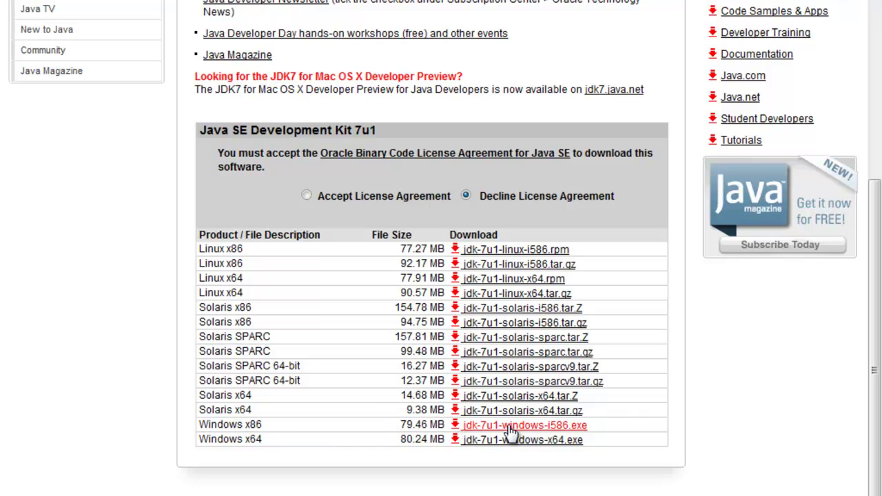
left_click(538, 426)
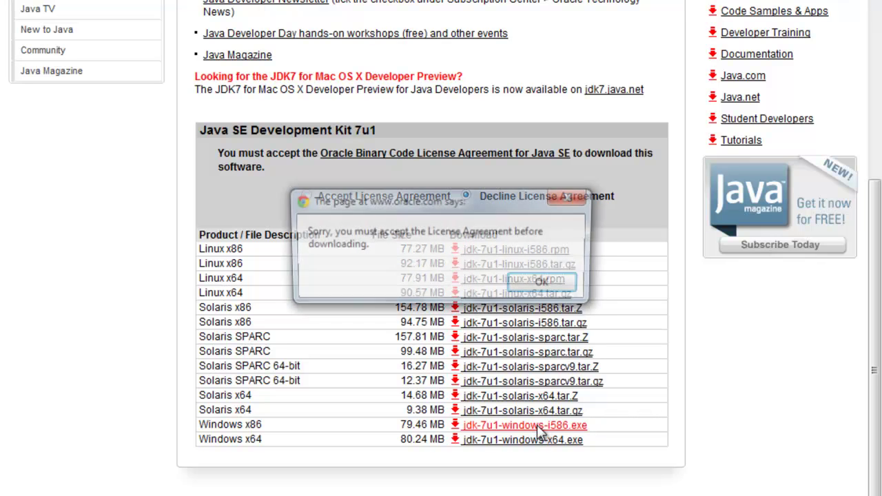
left_click(545, 284)
Step: Accept the license agreement for Java SE Development Kit 7u1 and save jdk-7u1-windows-i586.exe to the Downloads folder
scroll(306, 317, "up", 4)
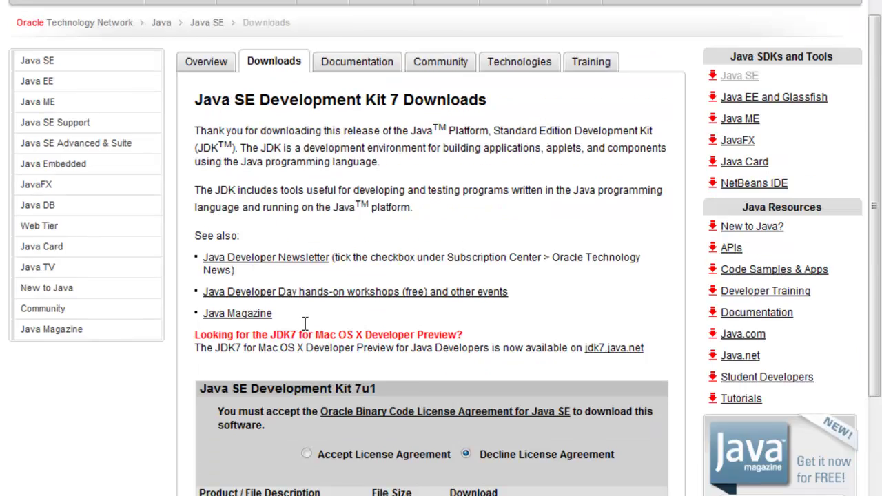
scroll(308, 320, "down", 4)
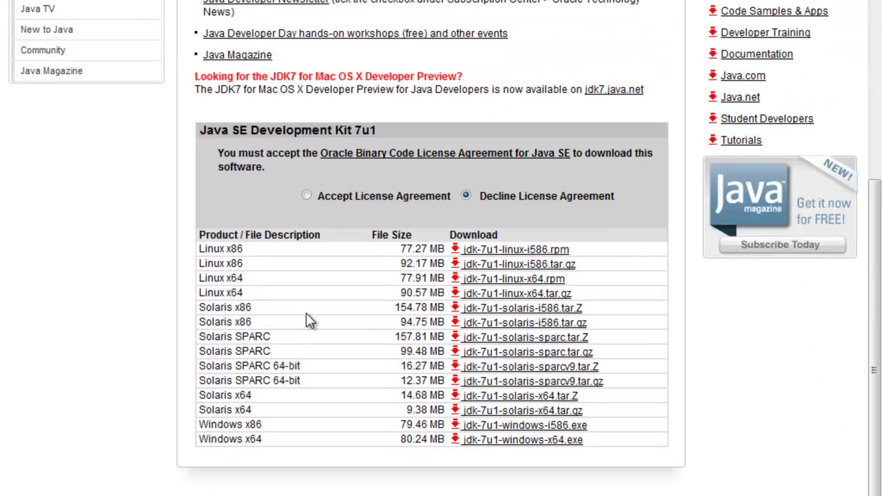
left_click(307, 195)
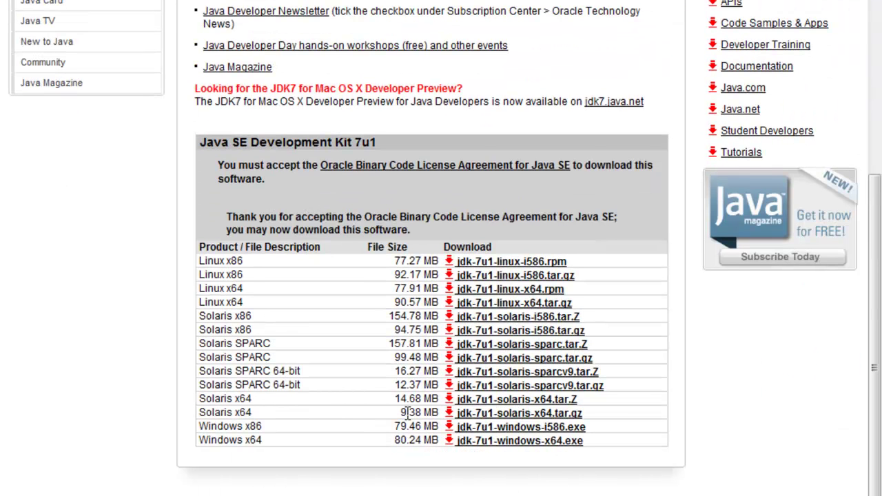
left_click(473, 429)
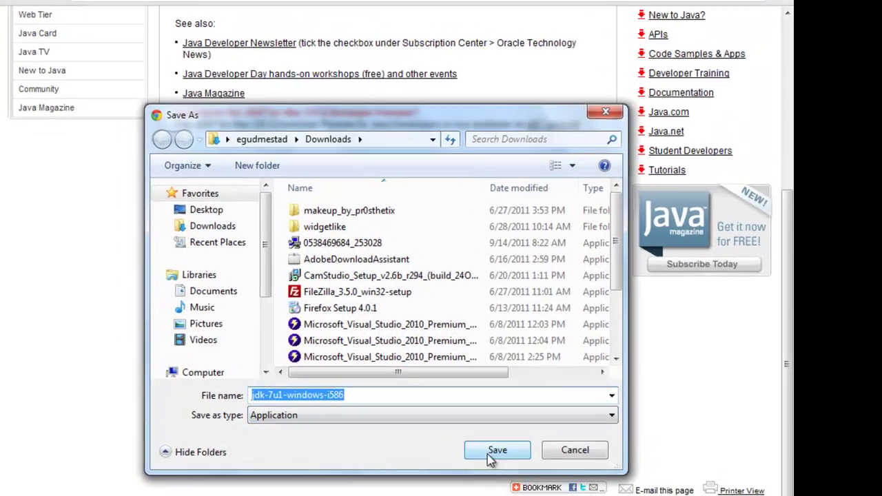
left_click(438, 441)
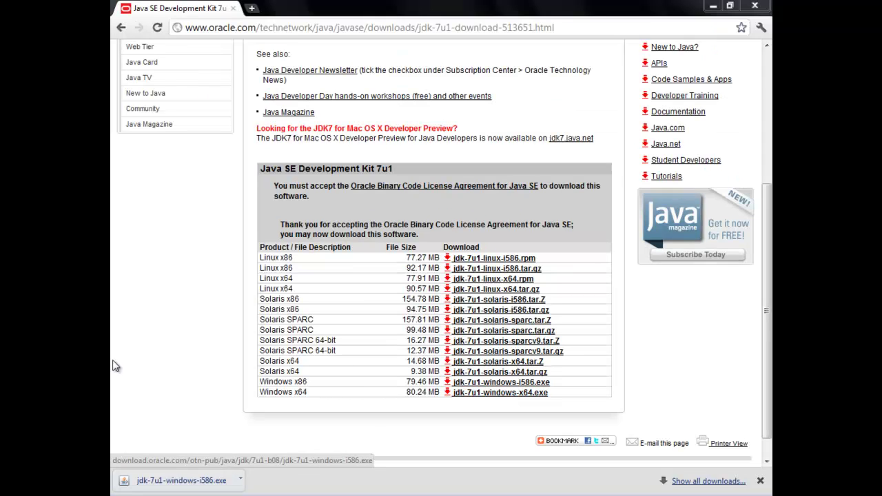
Step: Run the downloaded jdk-7u1-windows-i586.exe and complete the JDK 7 Update 1 installation with the default features and destination folders
left_click(159, 483)
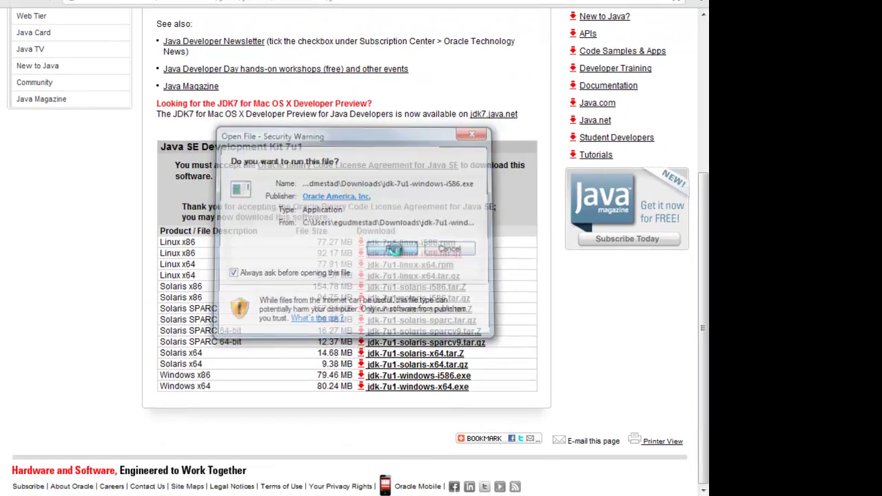
left_click(463, 265)
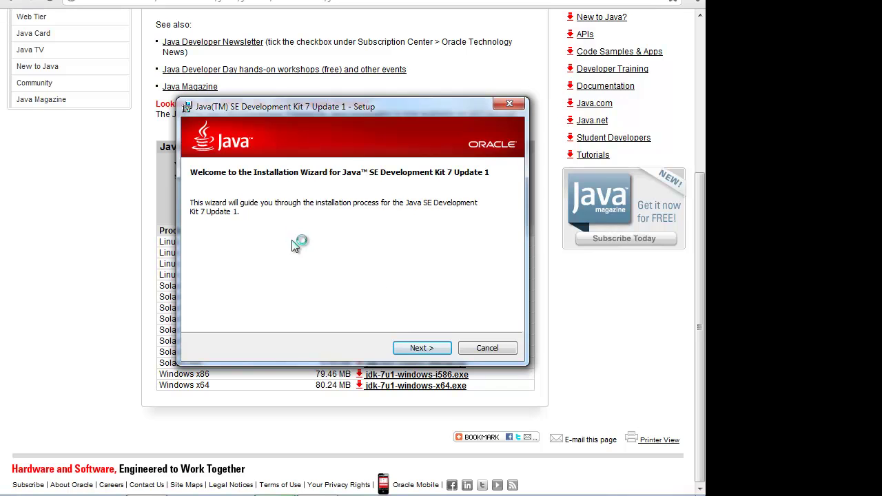
left_click(419, 348)
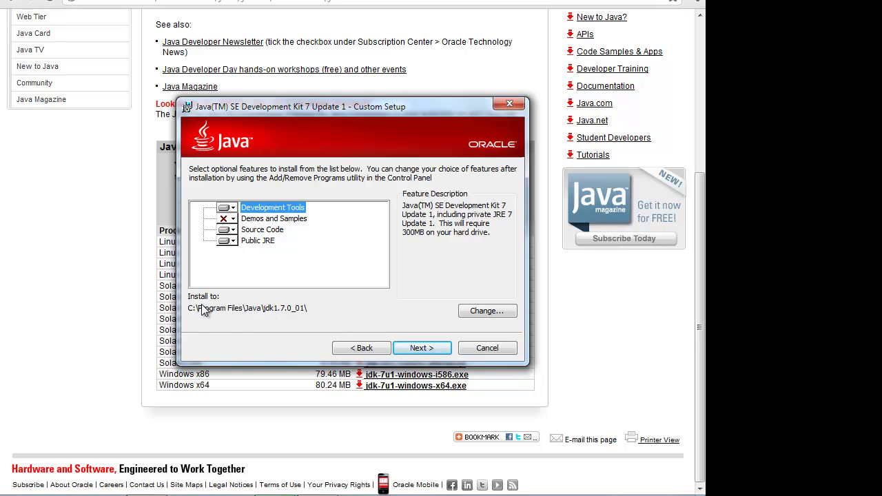
left_click(422, 348)
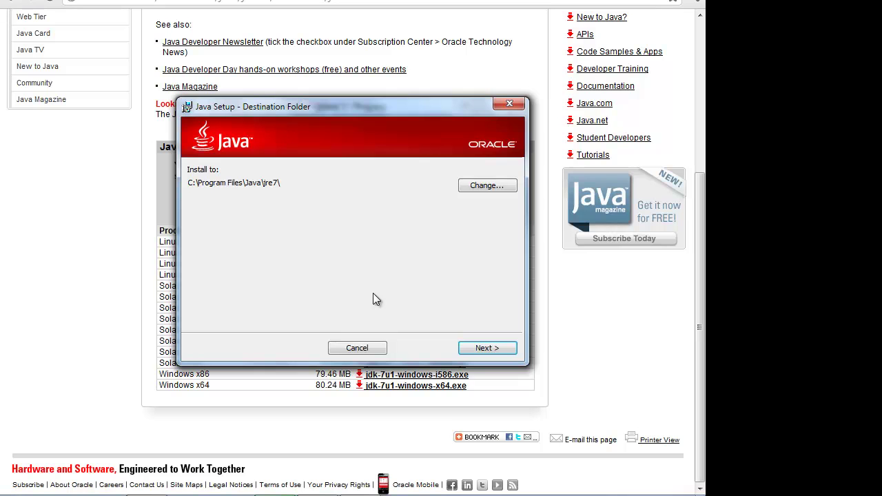
left_click(483, 348)
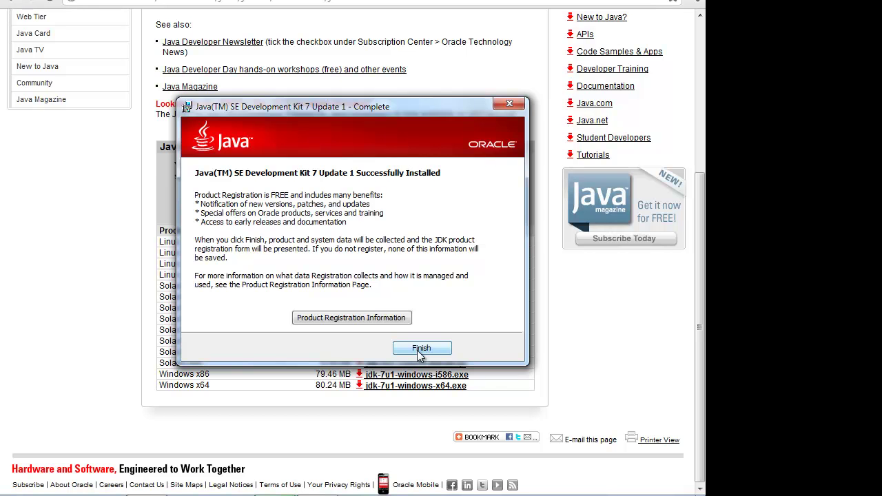
left_click(418, 351)
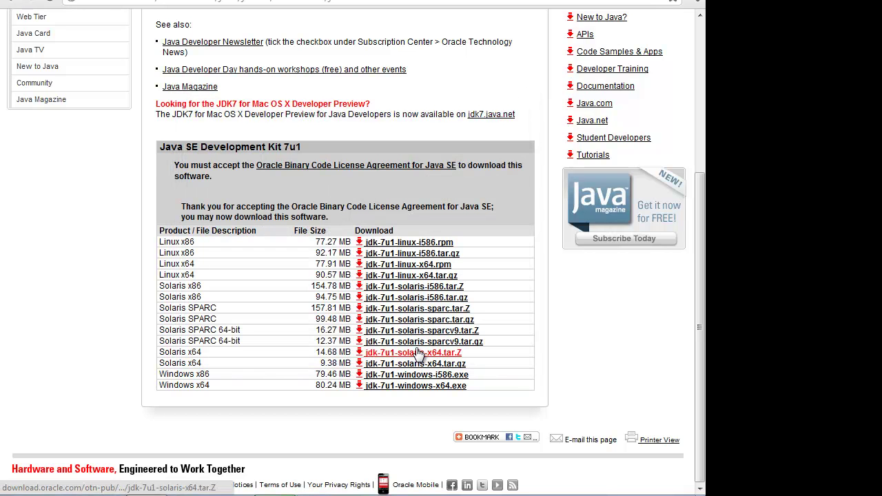
Step: Open a Windows Explorer window and go to the Java folder under Program Files on Local Disk (C:)
mouse_move(119, 488)
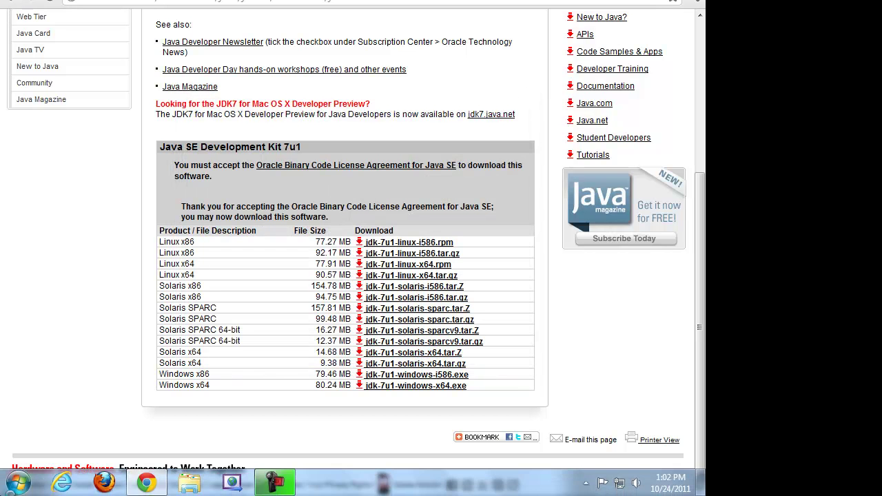
right_click(190, 482)
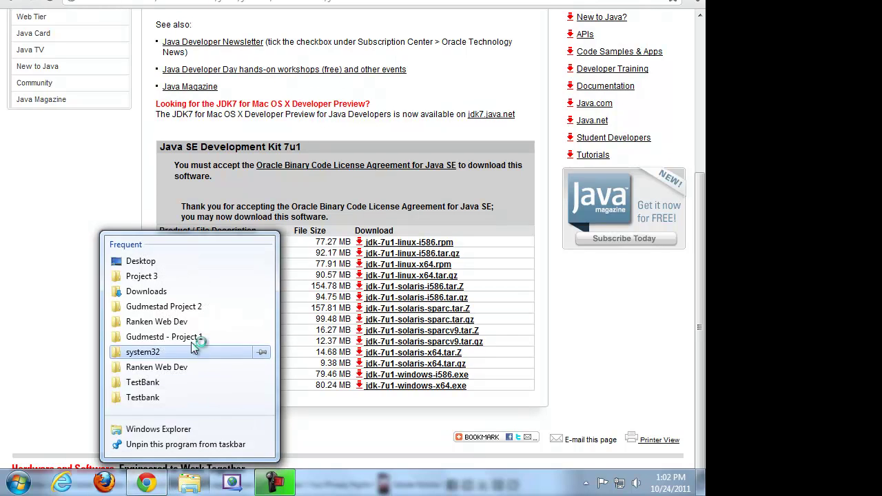
left_click(166, 430)
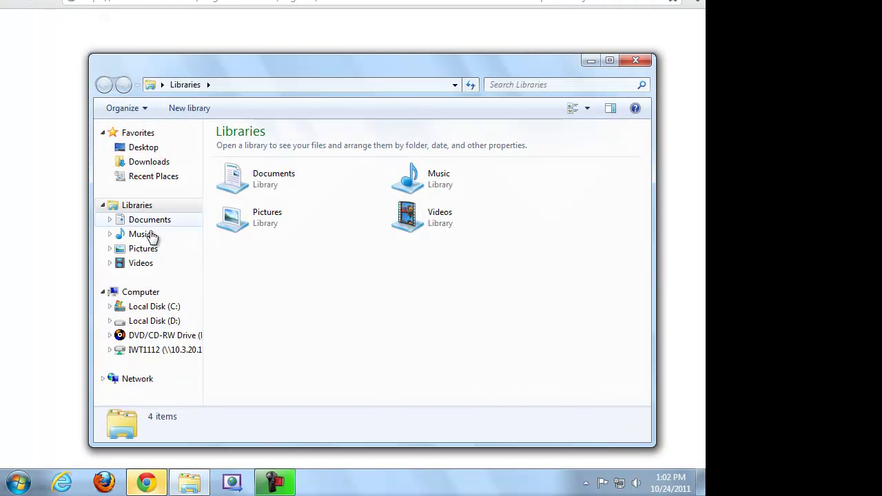
left_click(170, 311)
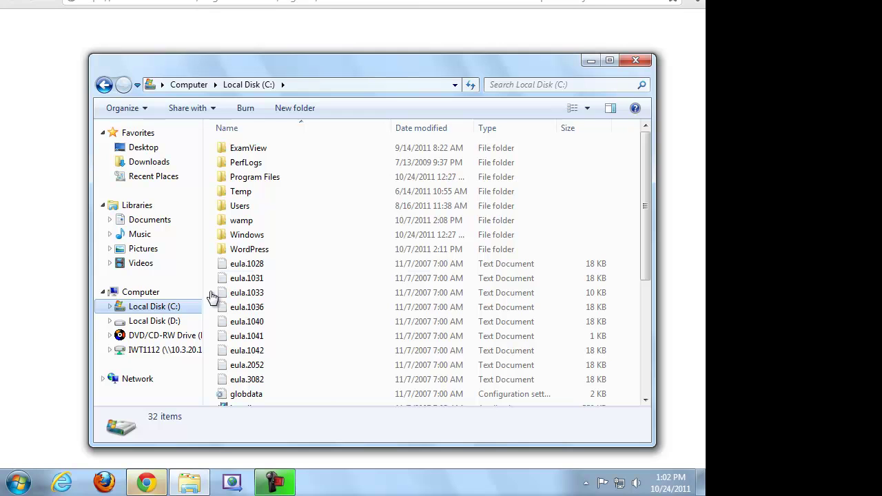
double_click(265, 178)
left_click(276, 250)
double_click(261, 263)
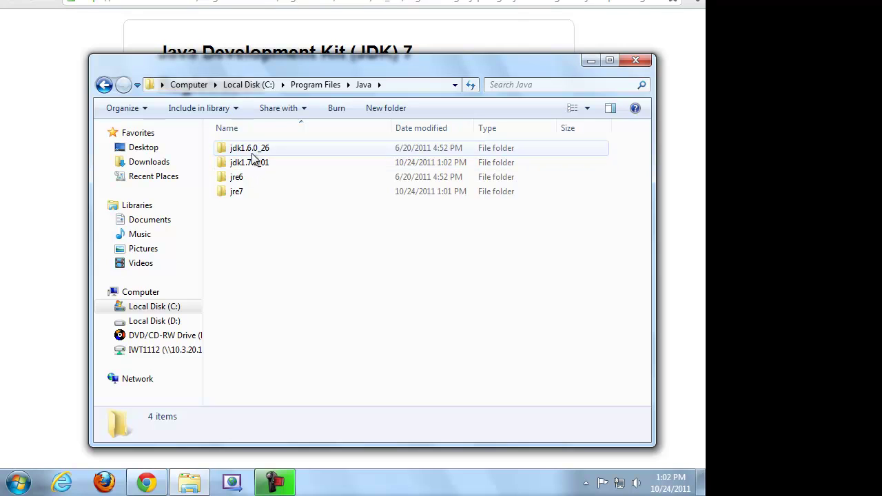
Step: Open the bin folder inside jdk1.7.0_01 and locate the java and javac applications
left_click(244, 165)
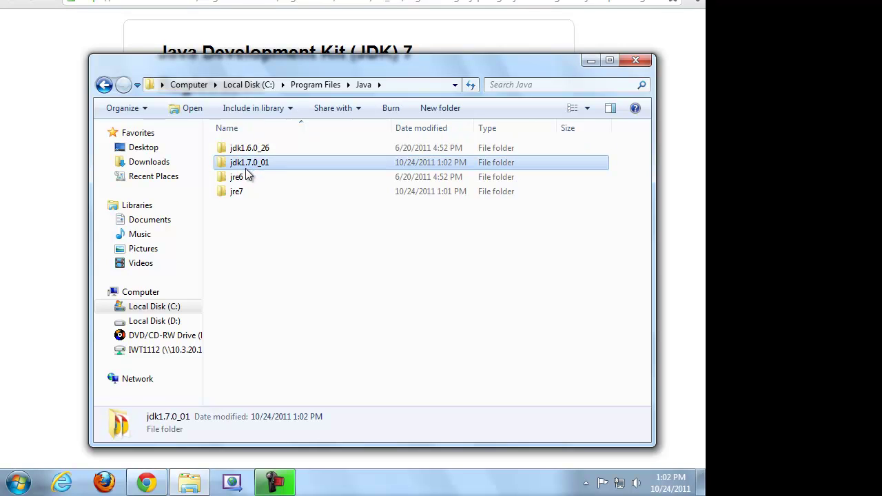
key("Up")
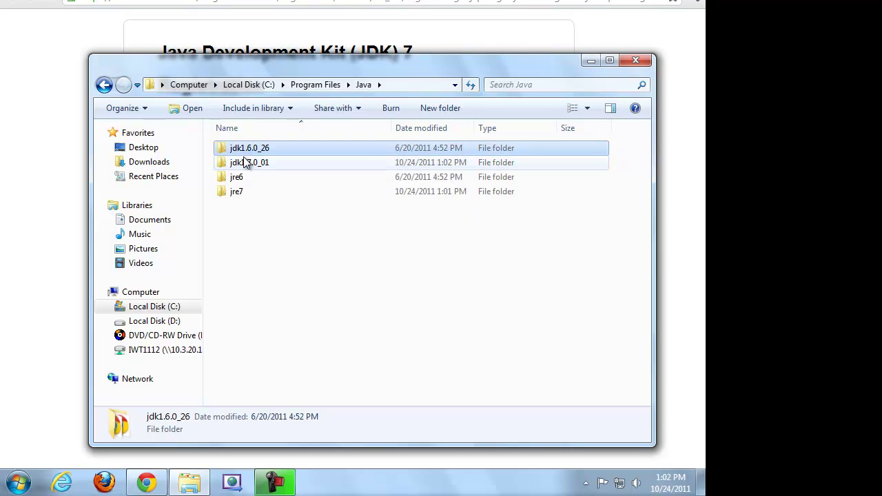
double_click(244, 162)
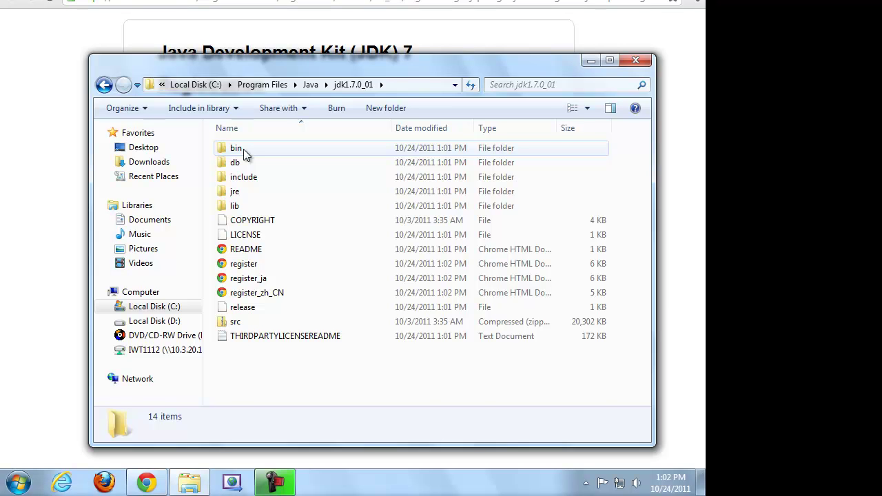
double_click(244, 149)
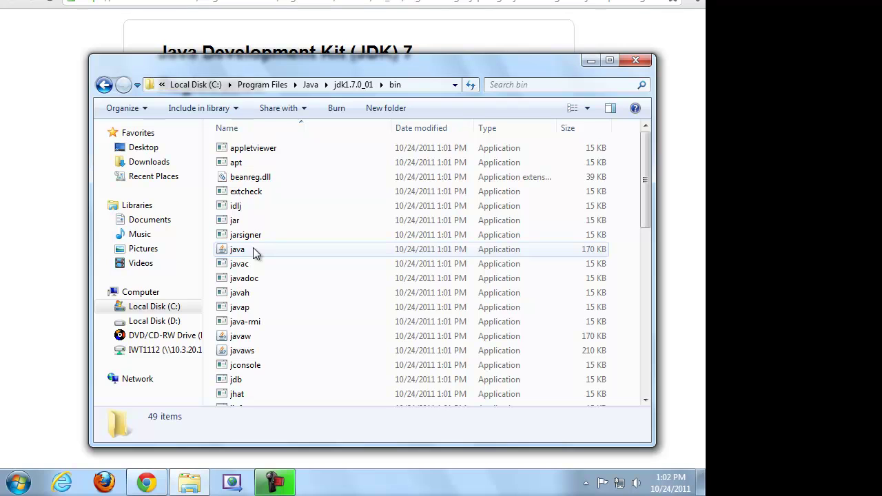
left_click(253, 248)
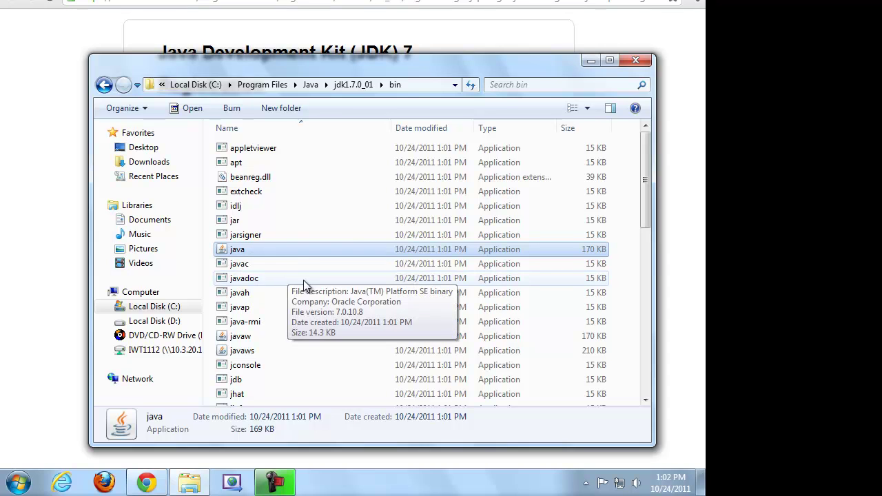
left_click(247, 267)
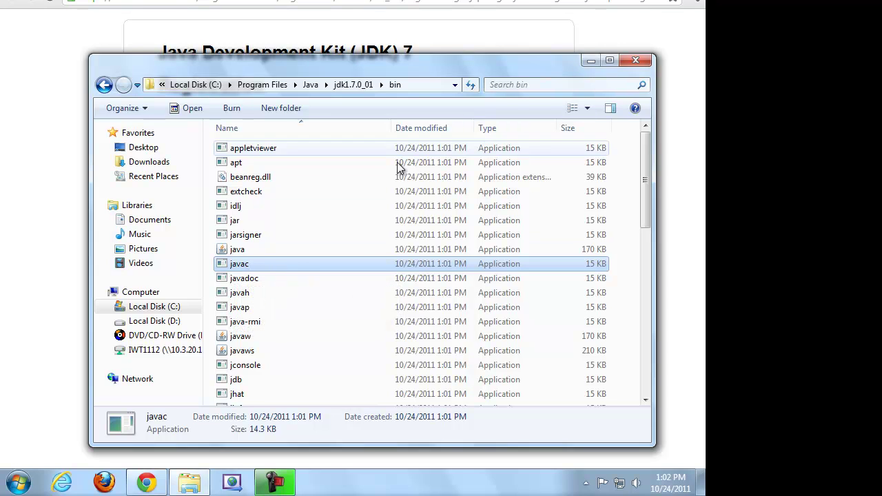
Step: Open a command prompt by searching for and running cmd
left_click(18, 482)
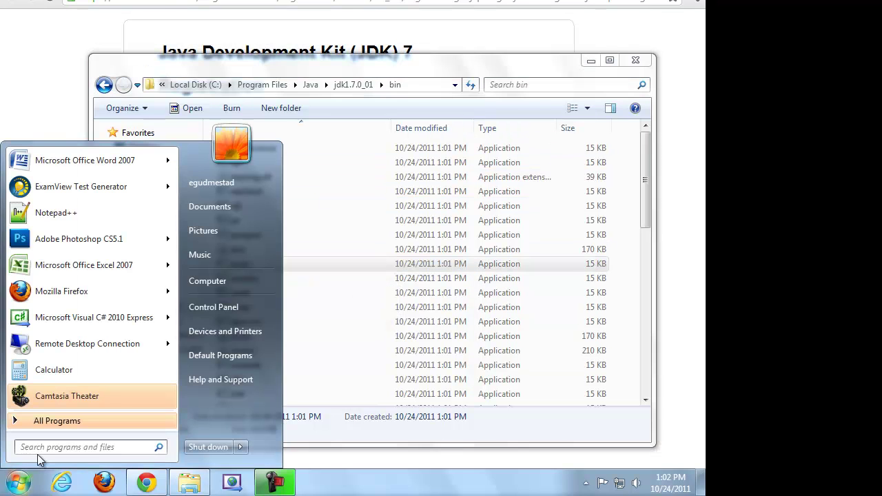
type("cmd")
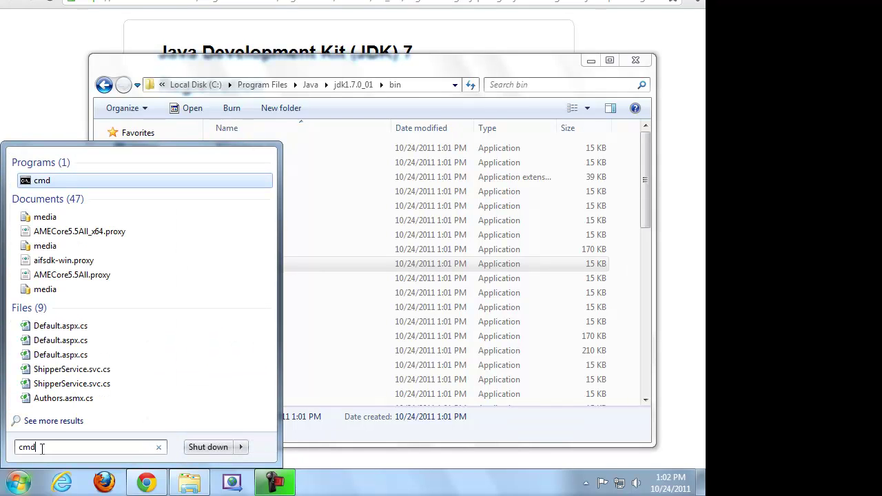
key("Return")
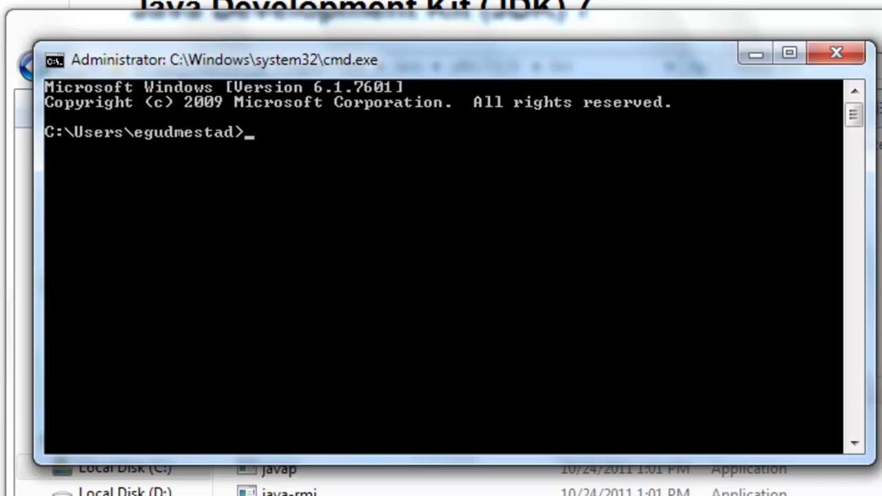
Step: Run javac to test whether the compiler is available, and list the current search path with the path command
type("javac")
key("Return")
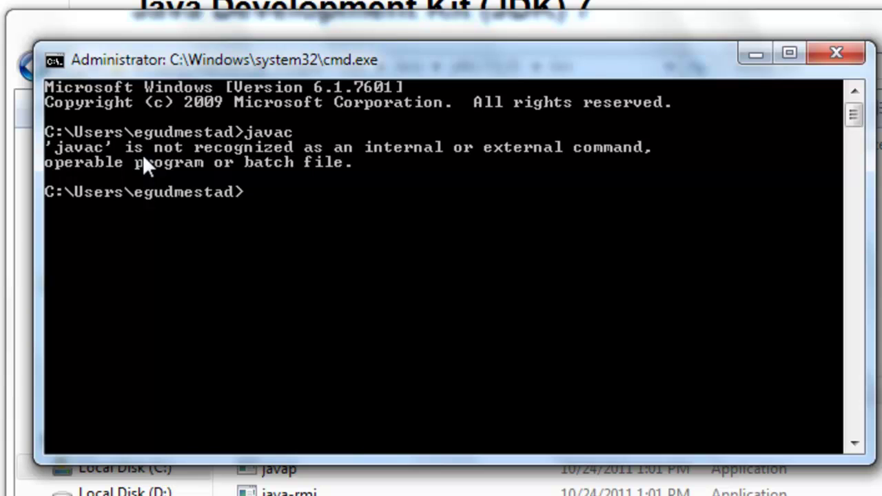
type("path")
key("Return")
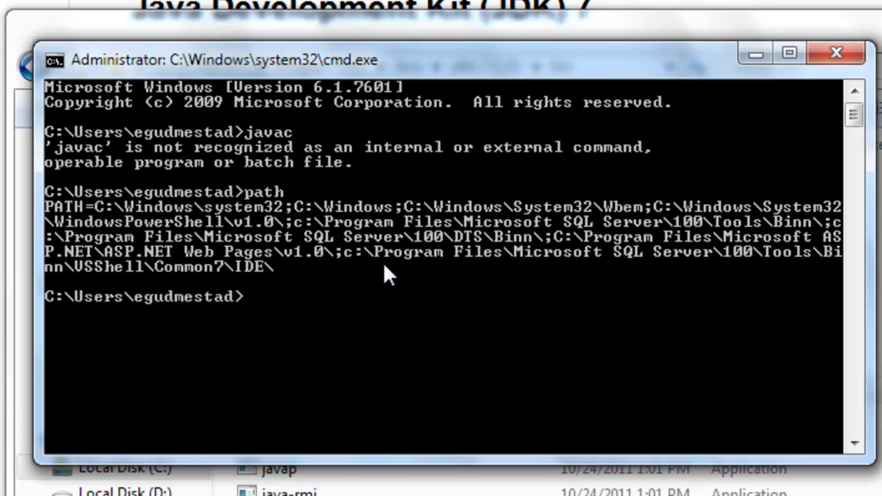
type("path=")
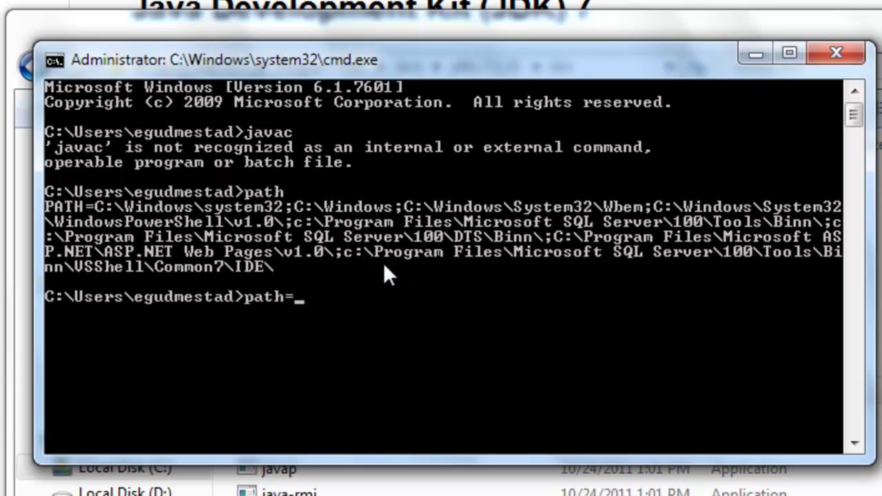
type("kdsfkjlsjkl")
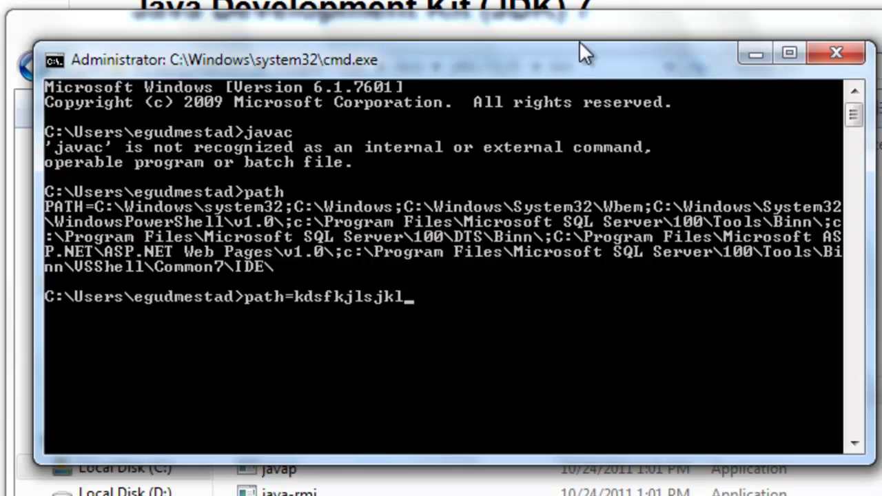
left_click(829, 51)
Step: Open a new command prompt with cmd and display the current search path with the path command
key("super")
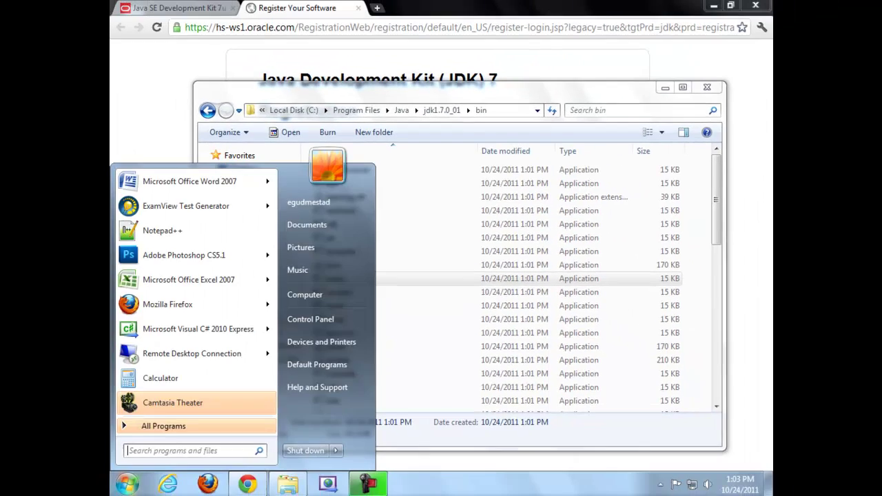
type("cmd")
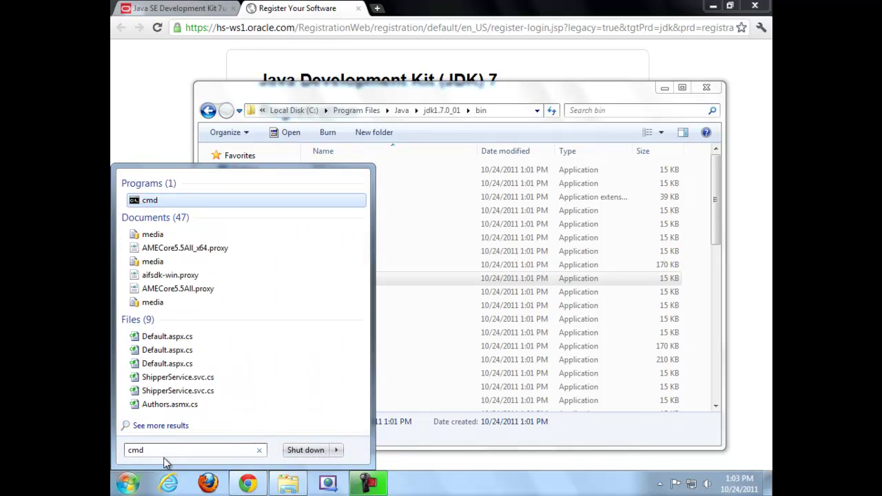
key("Return")
type("pa")
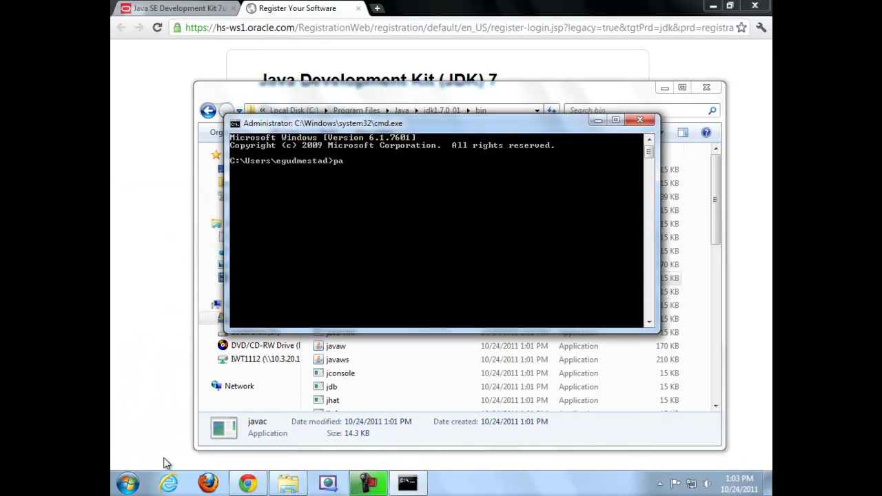
type("th")
key("Return")
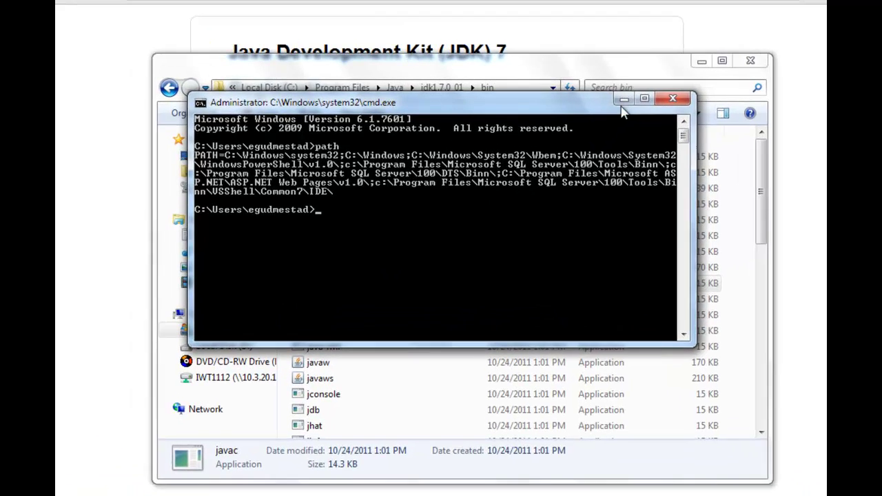
Step: Minimize the command prompt and the bin folder window, and open the Environment Variables dialog from the computer's advanced system settings
left_click(597, 121)
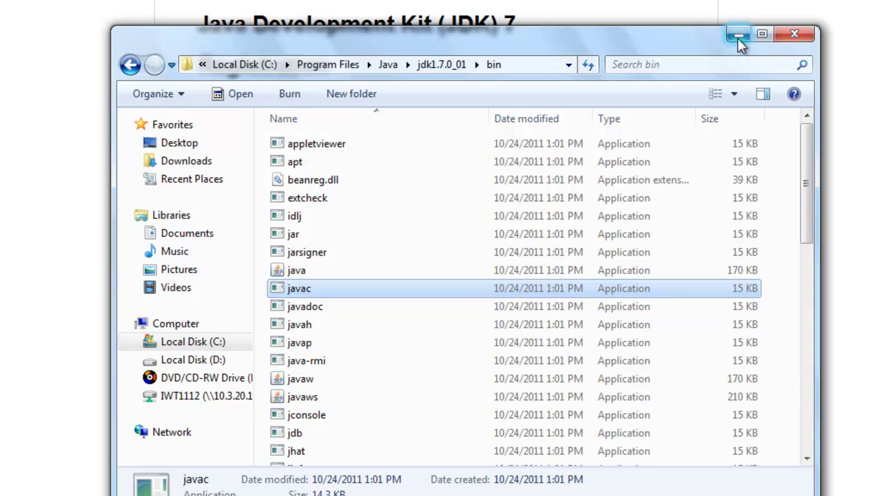
left_click(738, 34)
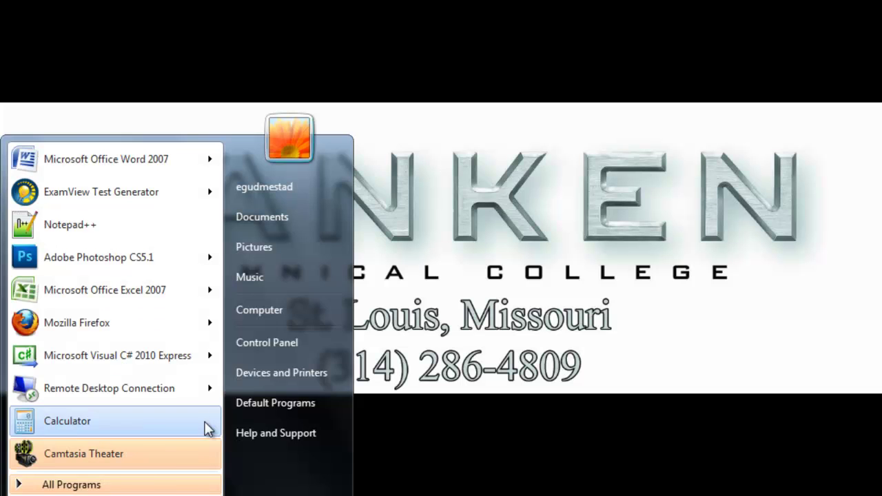
right_click(282, 313)
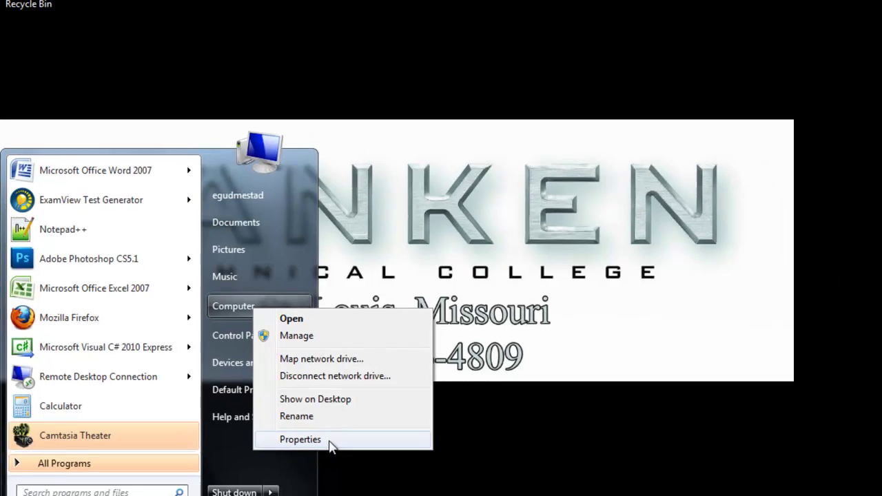
left_click(366, 462)
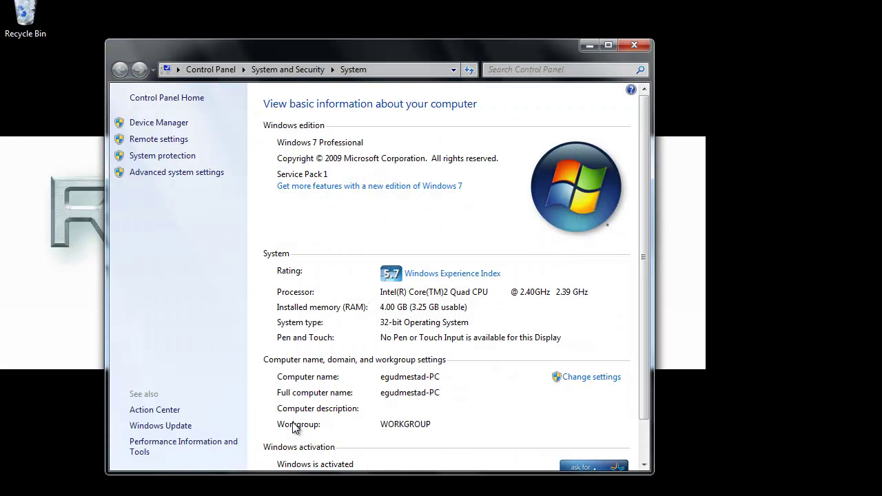
left_click(181, 174)
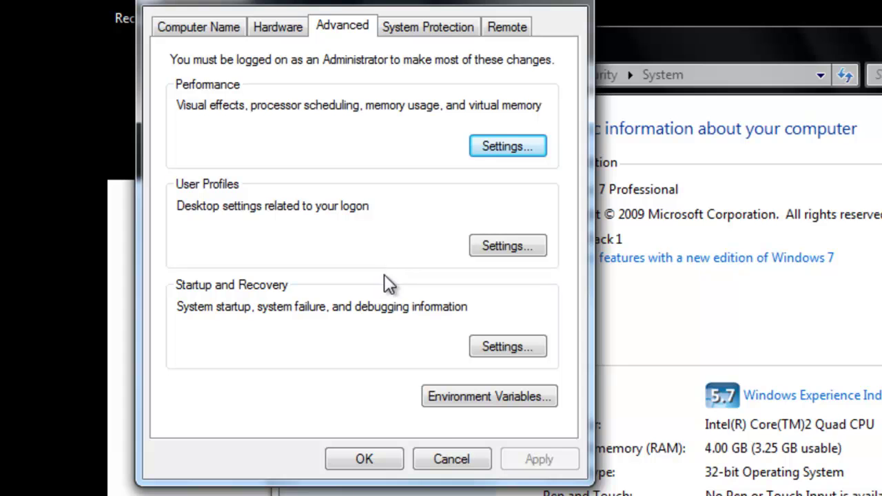
left_click(452, 397)
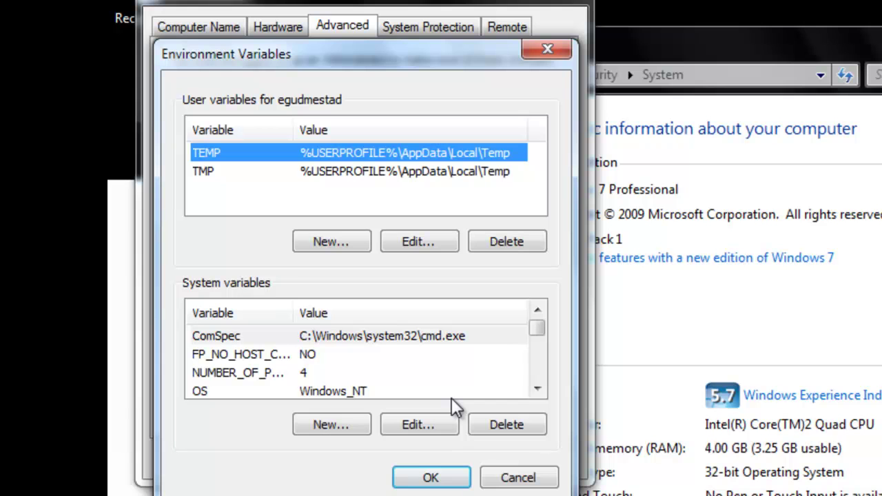
Step: Open the Path system variable for editing and place the text cursor at the end of its value
left_click(537, 389)
left_click(537, 389)
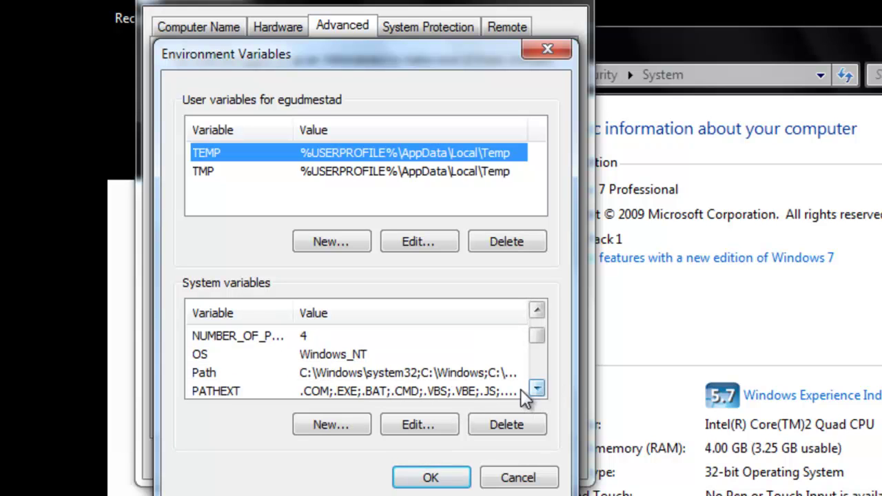
left_click(201, 376)
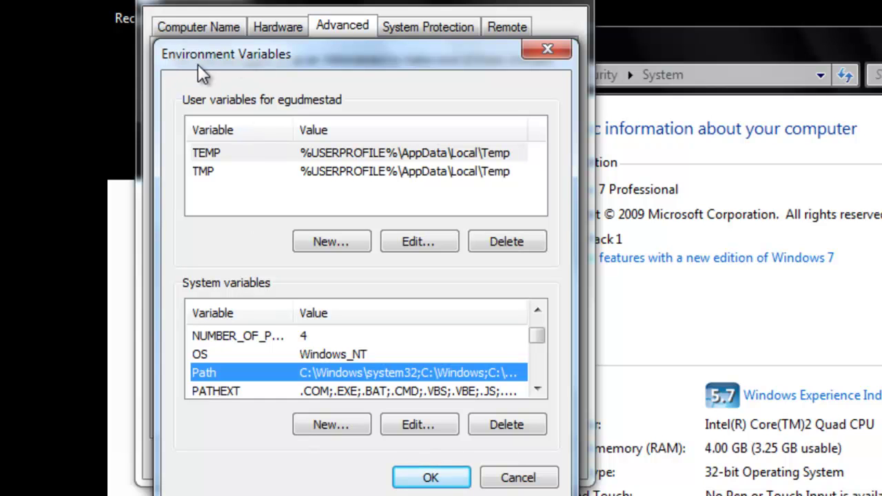
left_click(406, 428)
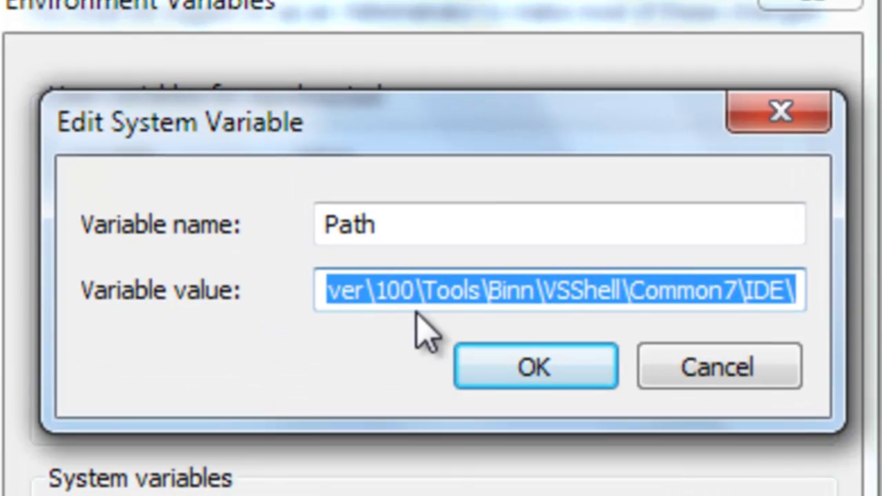
left_click(455, 296)
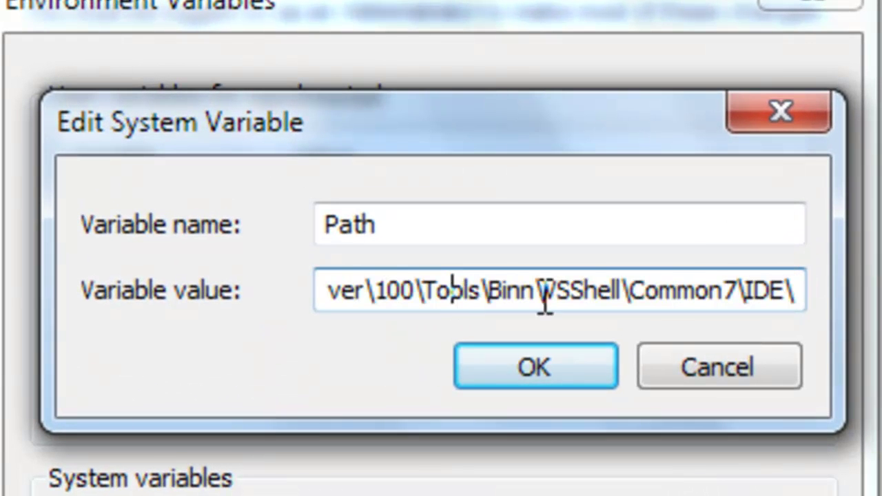
left_click_drag(696, 290, 800, 291)
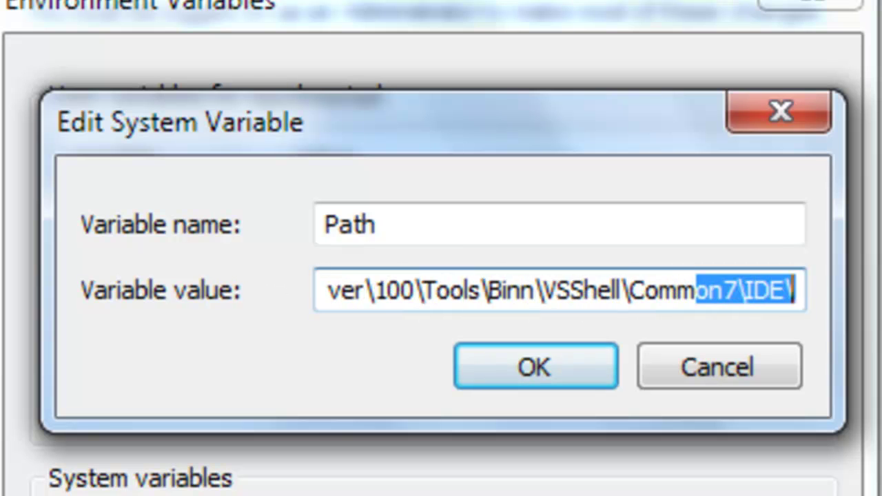
left_click(690, 291)
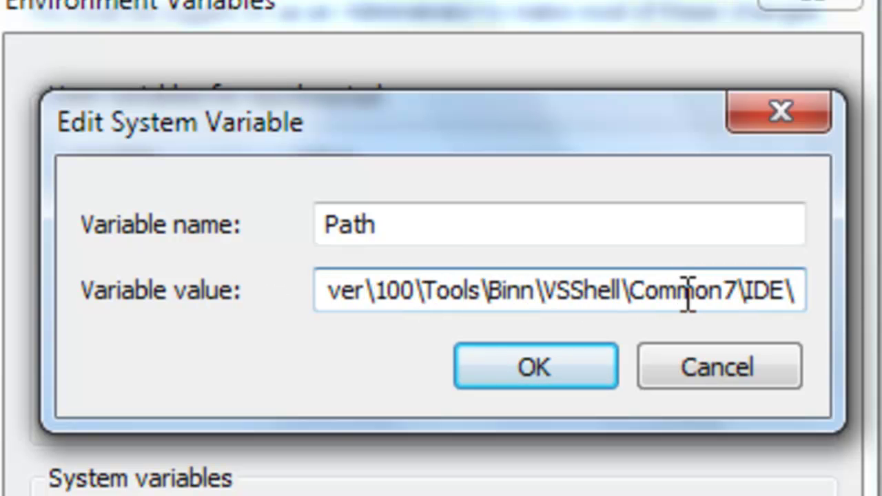
key("End")
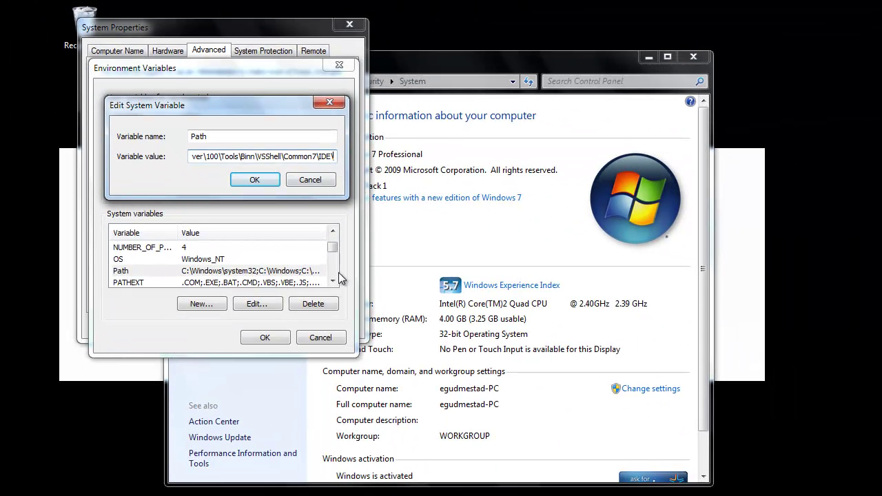
Step: Copy the folder path C:\Program Files\Java\jdk1.7.0_01\bin from the open bin folder window and return to the variable being edited
mouse_move(248, 495)
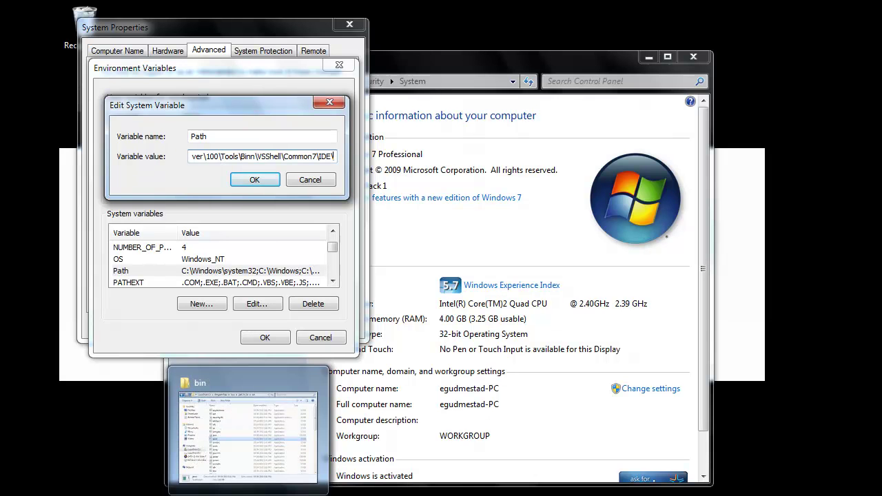
left_click(262, 453)
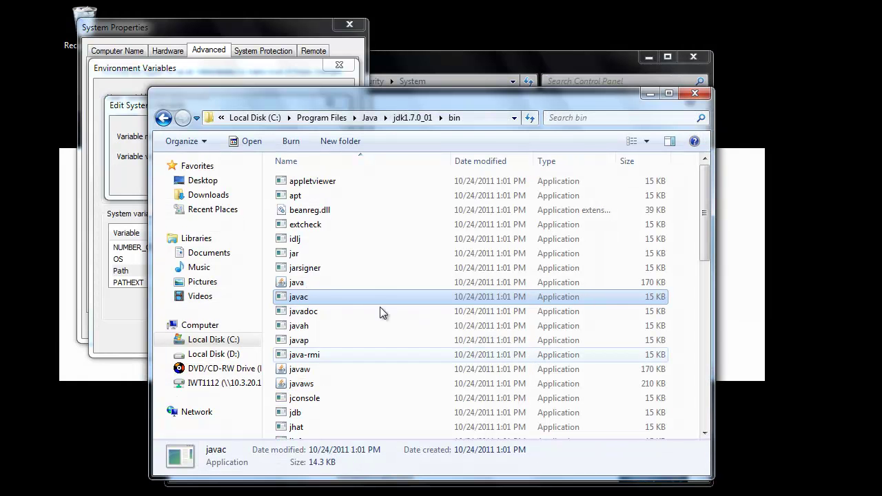
left_click(487, 119)
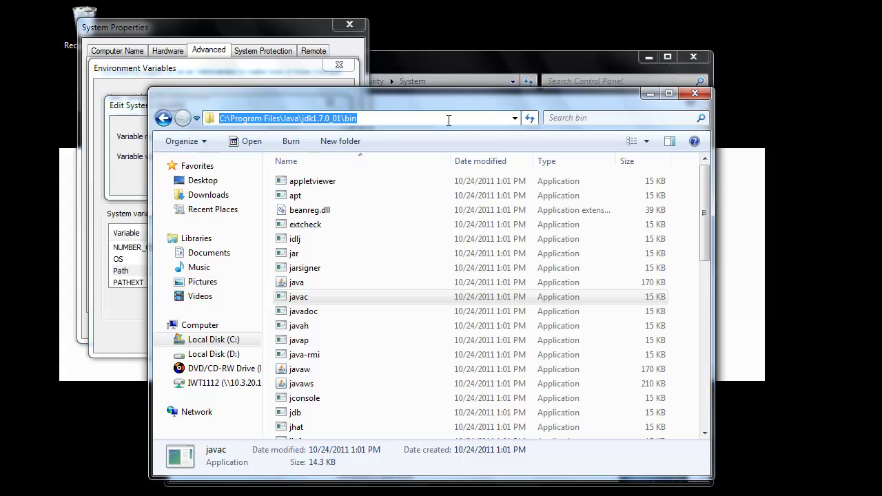
right_click(289, 120)
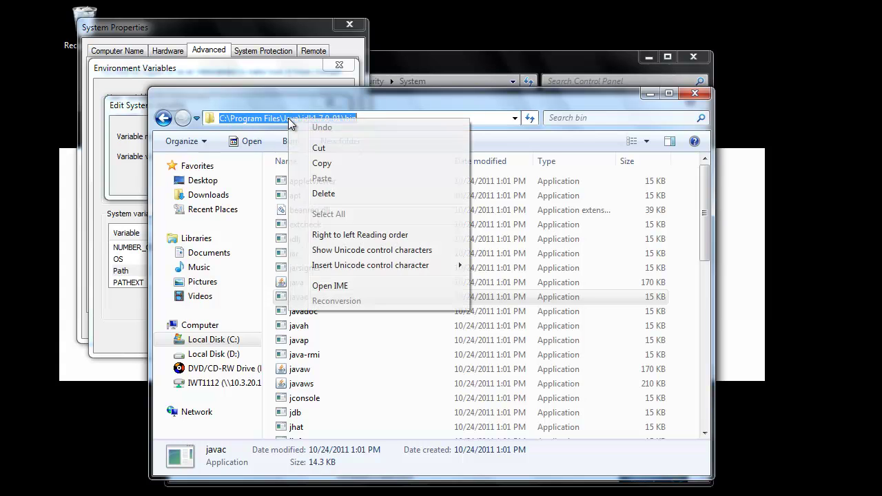
left_click(337, 170)
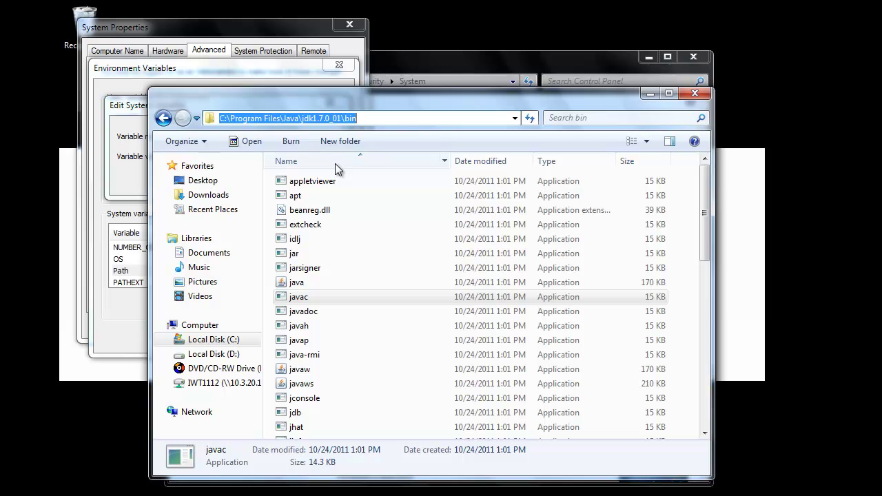
left_click(650, 95)
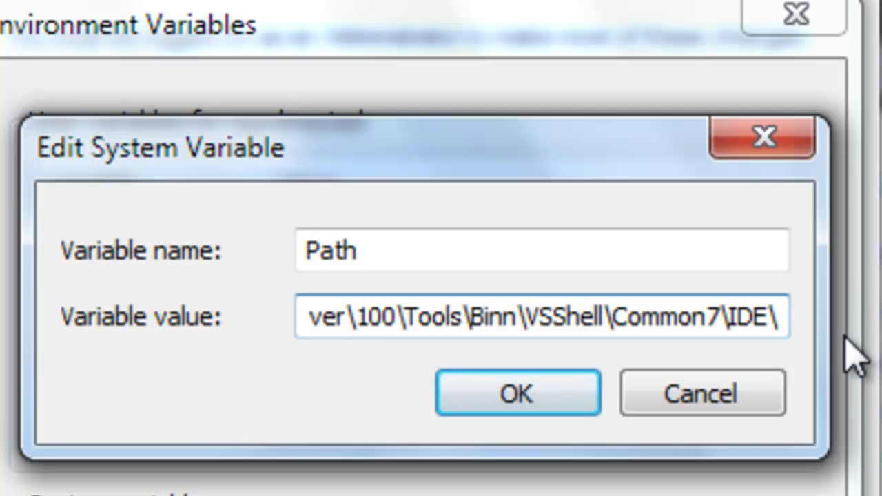
Step: Append ;C:\Program Files\Java\jdk1.7.0_01\bin\ to the Path value and accept the change in all open system dialogs
type(";")
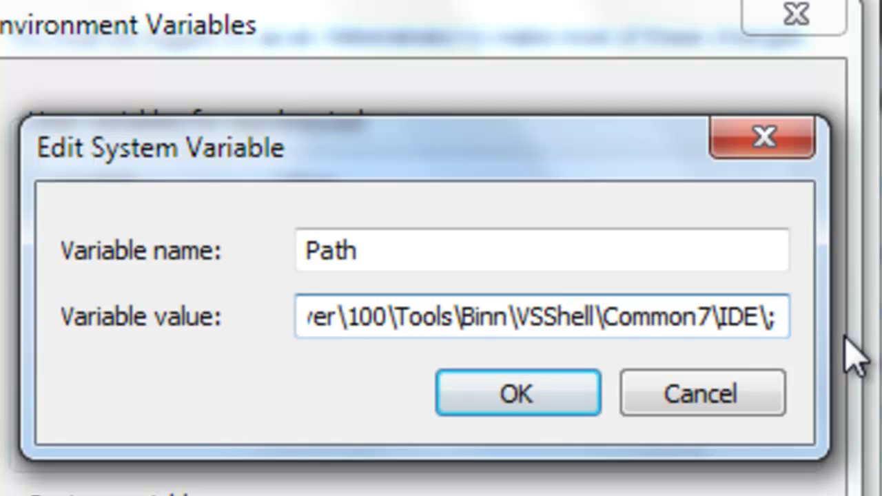
key("ctrl+v")
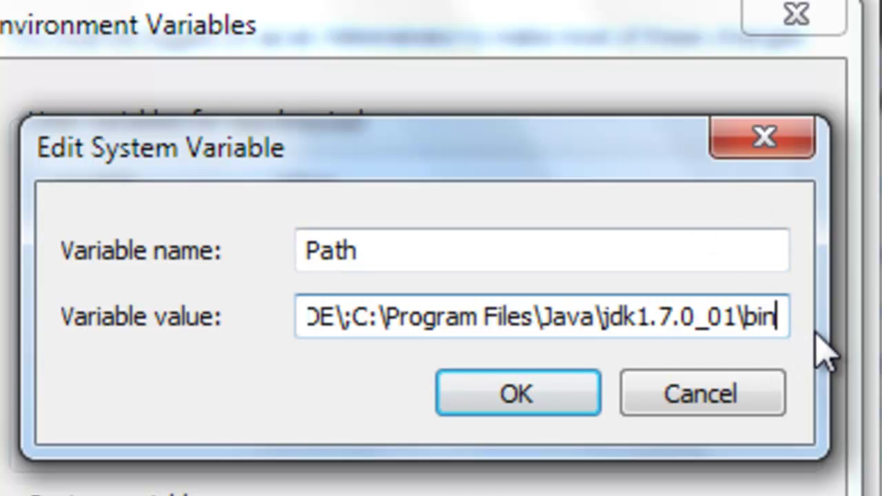
type("\\")
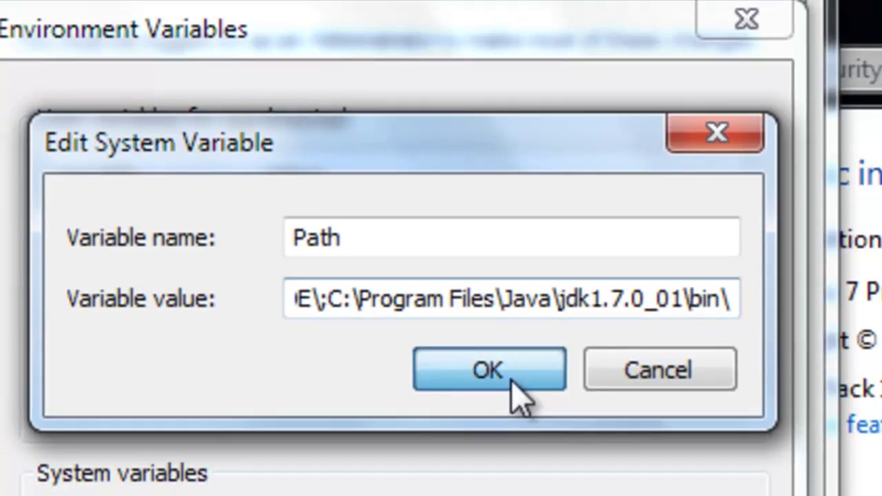
left_click(544, 401)
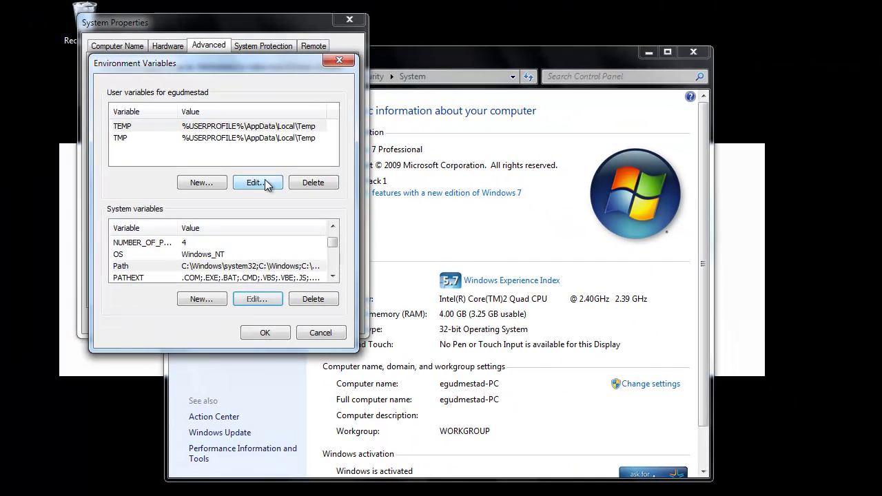
left_click(262, 335)
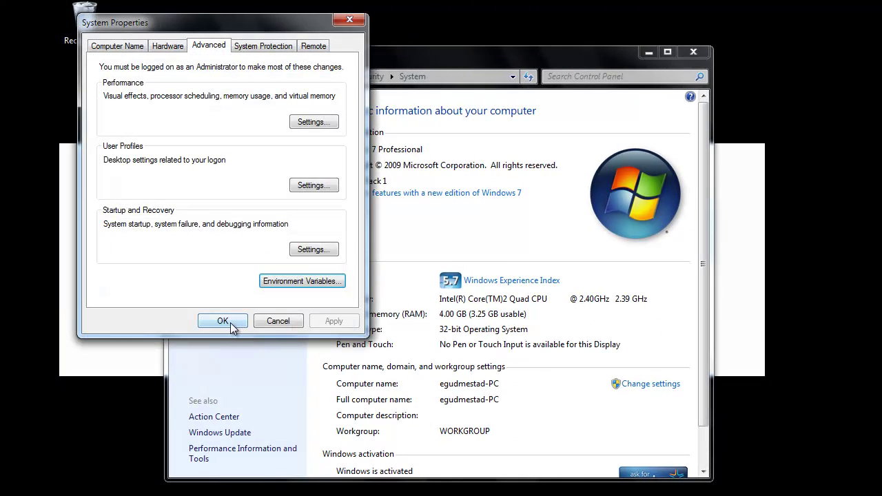
left_click(229, 323)
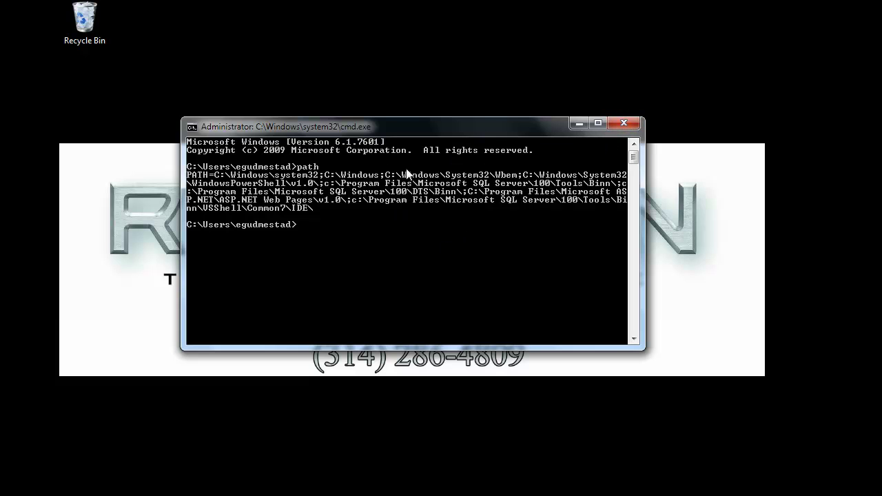
Step: Replace the old command prompt with a newly opened one and display the updated search path with the path command
left_click(629, 123)
key("super")
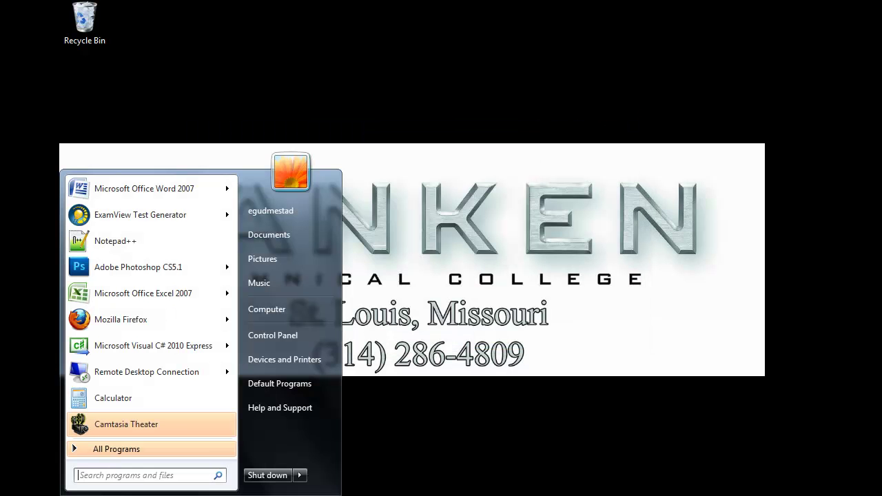
type("cmd")
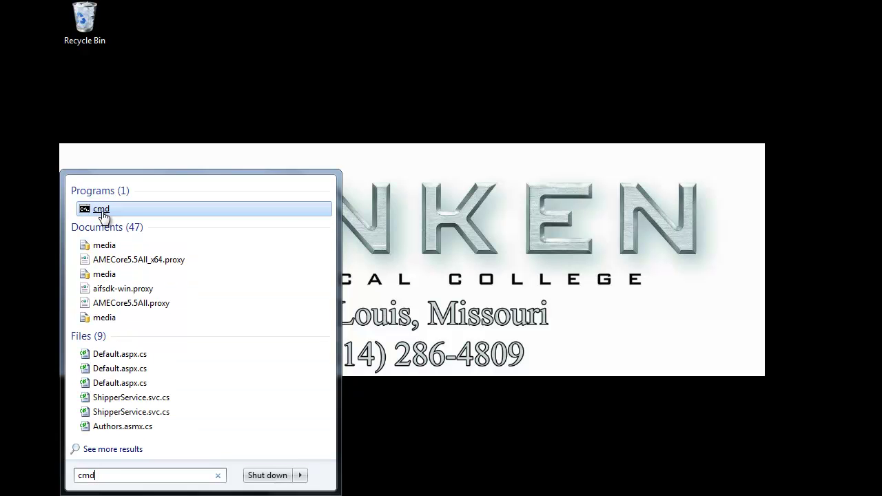
left_click(102, 215)
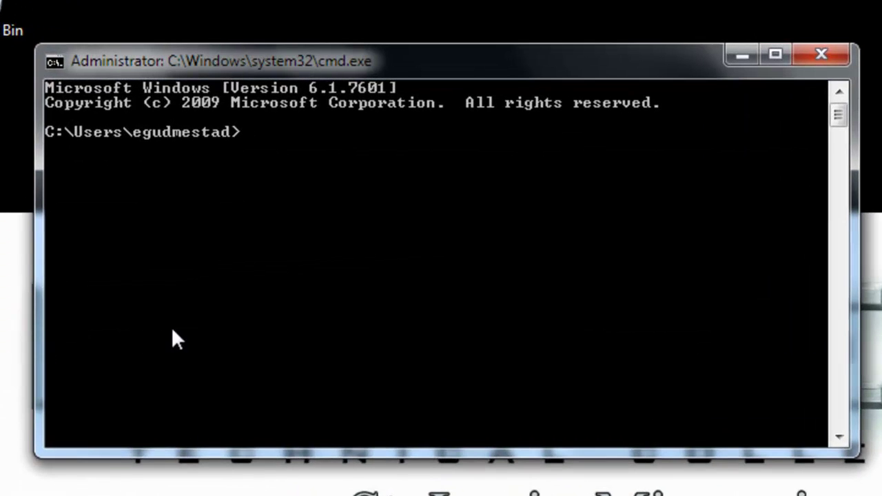
type("path")
key("Return")
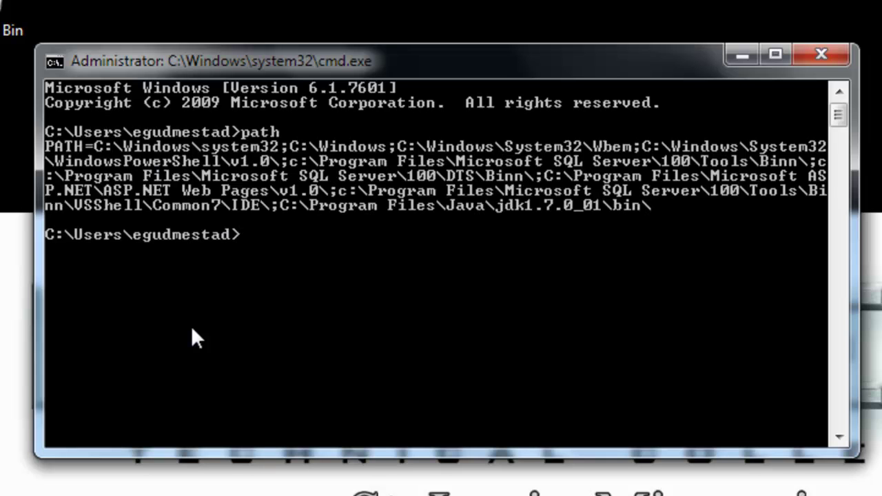
Step: Mark the C:\Program Files\Java\jdk1.7.0_01\bin\ entry in the path output and run javac to test the compiler
right_click(276, 200)
left_click(298, 218)
left_click_drag(279, 207, 513, 204)
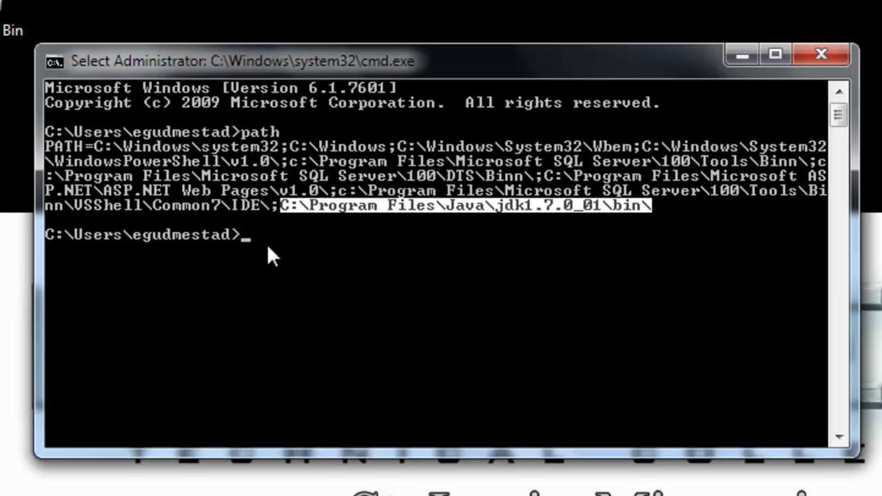
key("Return")
type("javac")
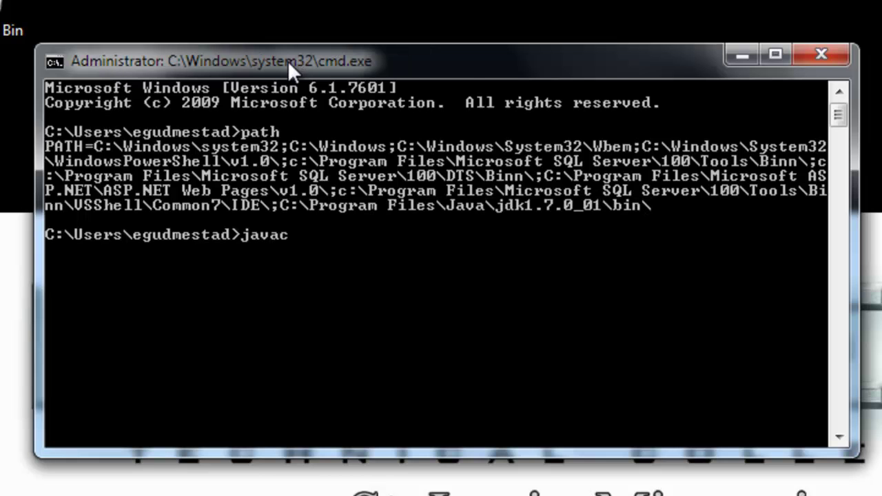
key("Return")
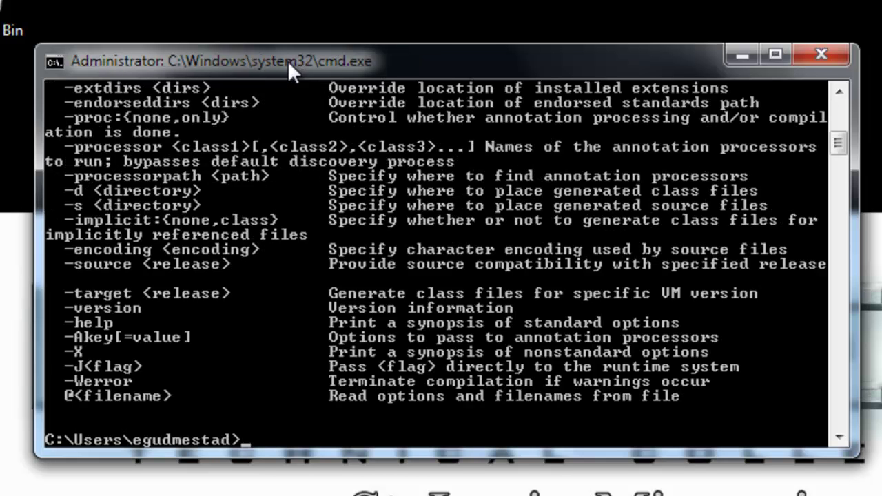